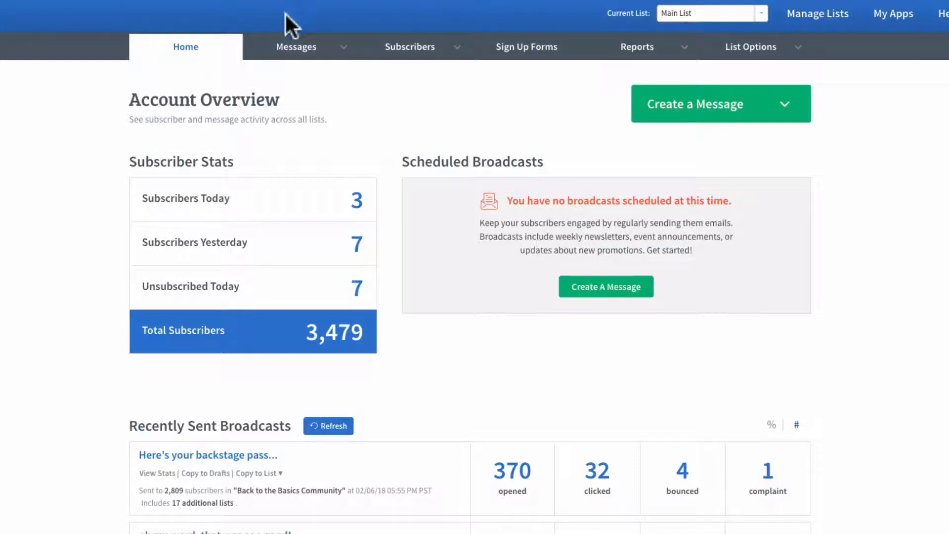
# - Create a new legacy follow-up message for the Main List using the HTML editor
pyautogui.moveTo(279, 41)
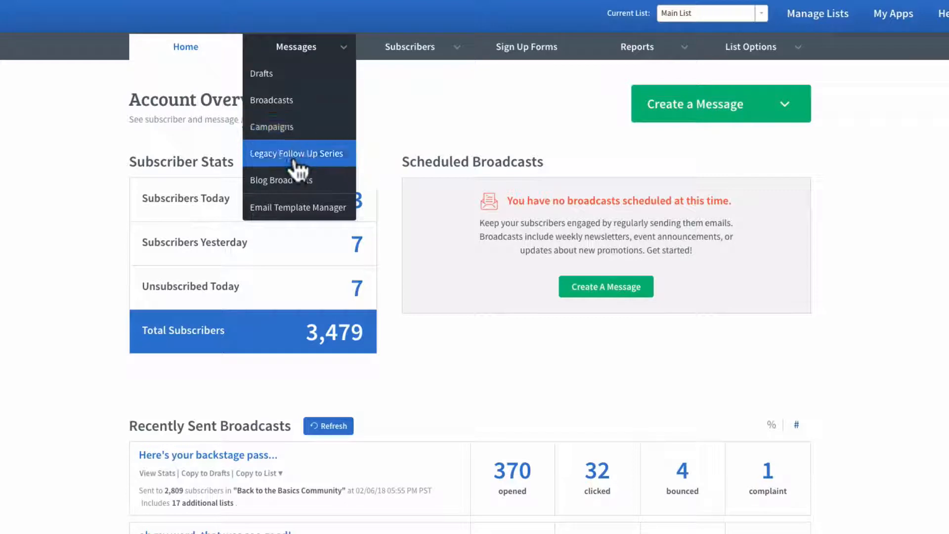
pyautogui.click(266, 161)
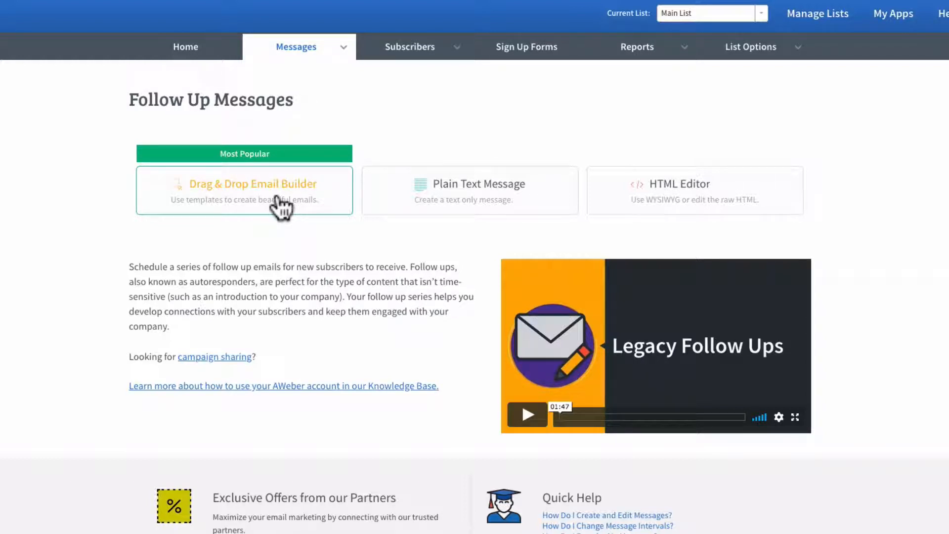
pyautogui.click(677, 184)
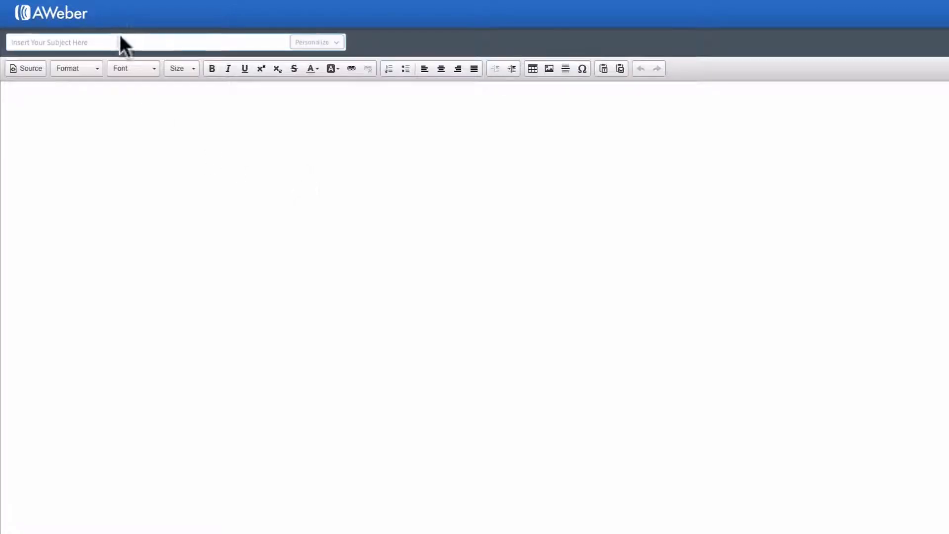
# - Enter the subject "Boom! You're in, open up" followed by the subscriber's first name personalization field
pyautogui.click(121, 42)
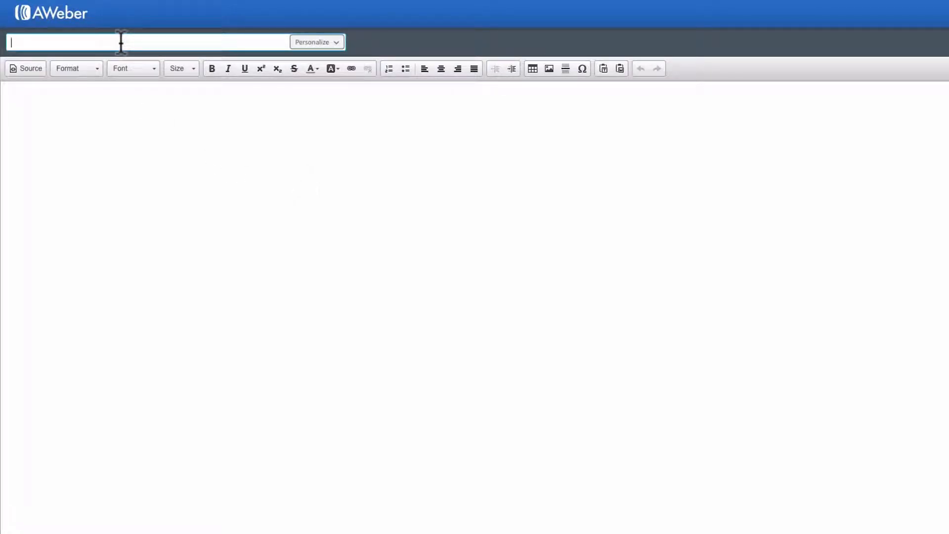
pyautogui.write("Boom! You're in, open up")
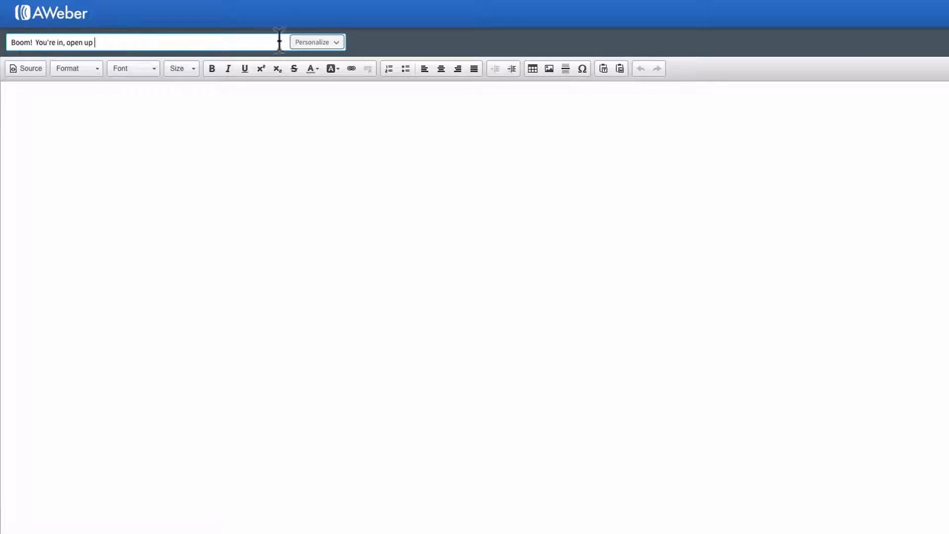
pyautogui.click(312, 42)
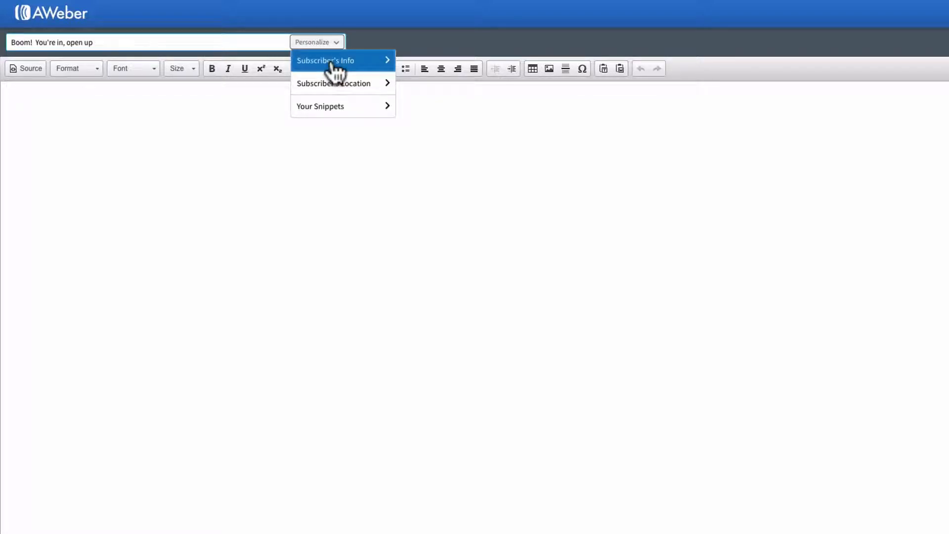
pyautogui.click(332, 63)
pyautogui.click(326, 112)
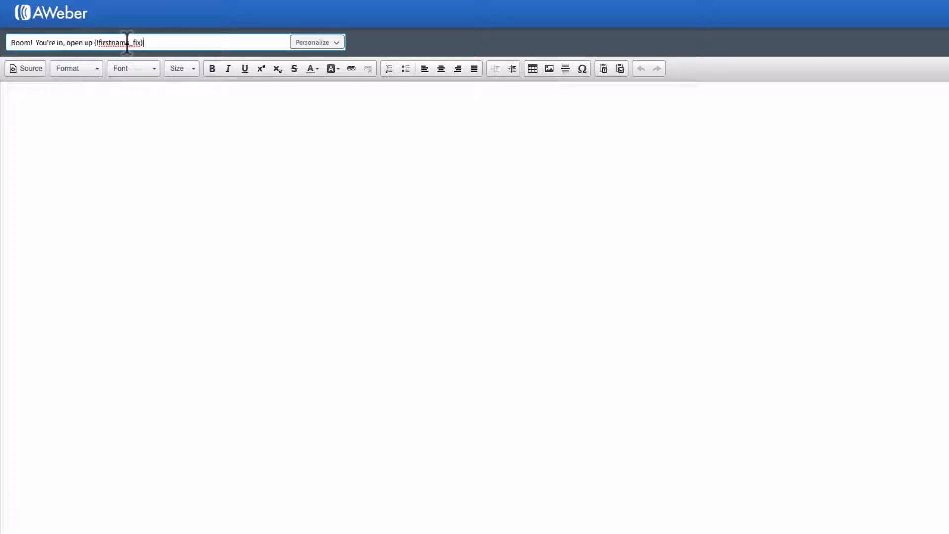
pyautogui.click(47, 106)
pyautogui.rightClick(22, 98)
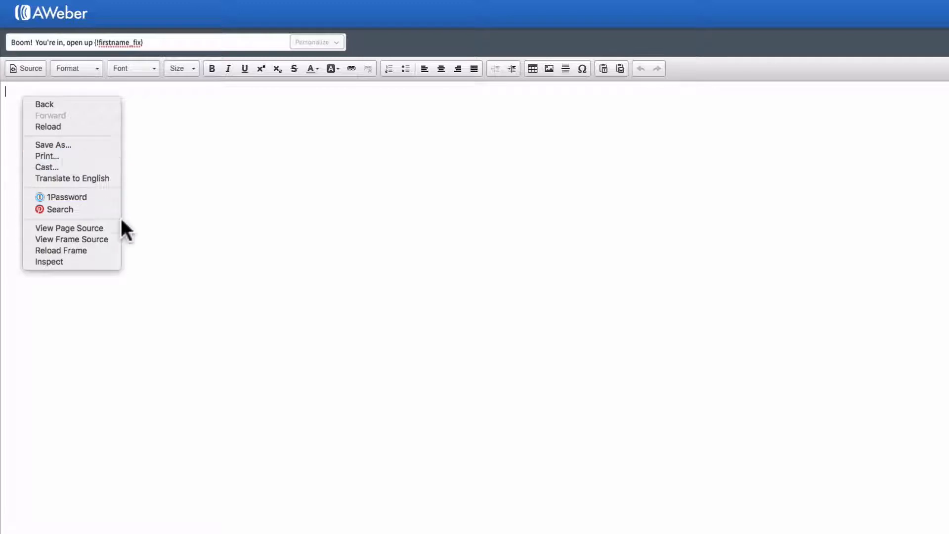
pyautogui.click(147, 201)
pyautogui.rightClick(12, 97)
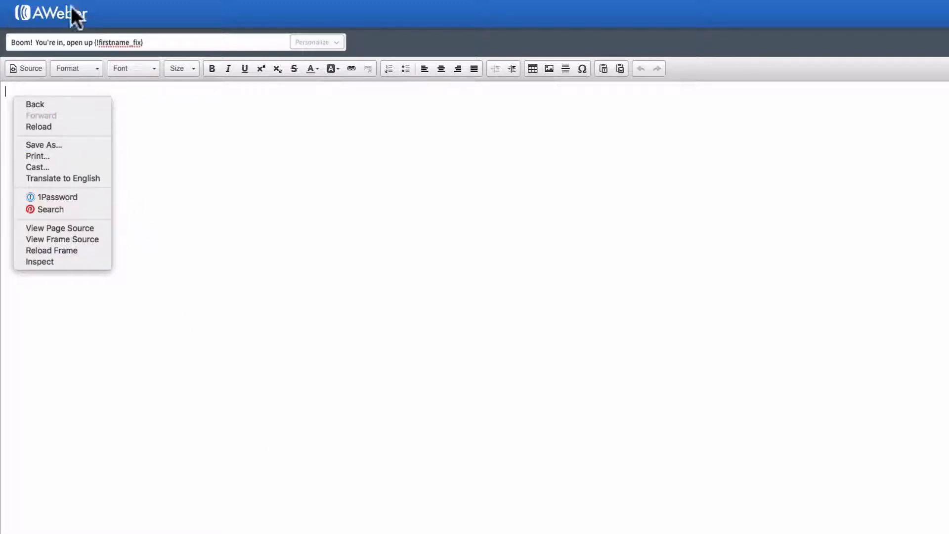
pyautogui.press('Escape')
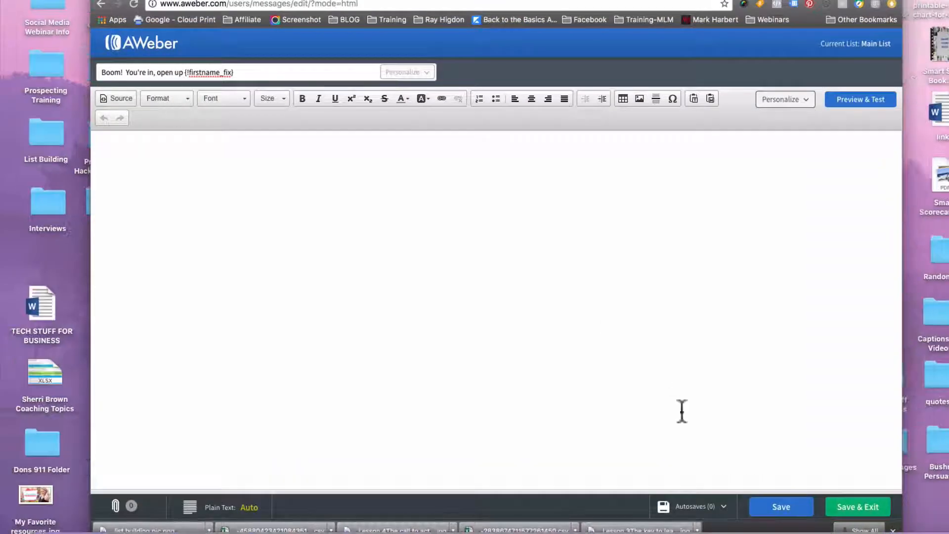
# - Switch to Microsoft Word, copy the selected welcome email text, and return to the AWeber message
pyautogui.click(417, 529)
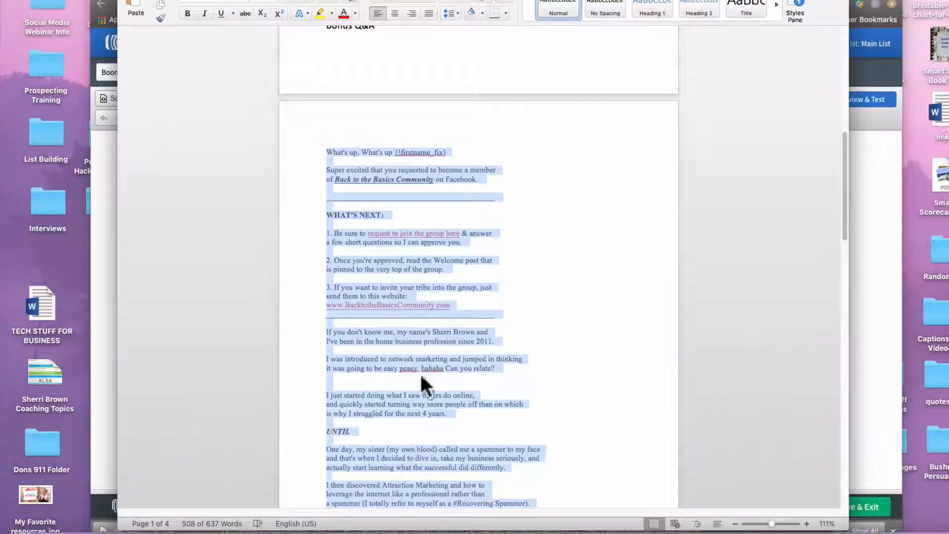
pyautogui.rightClick(416, 346)
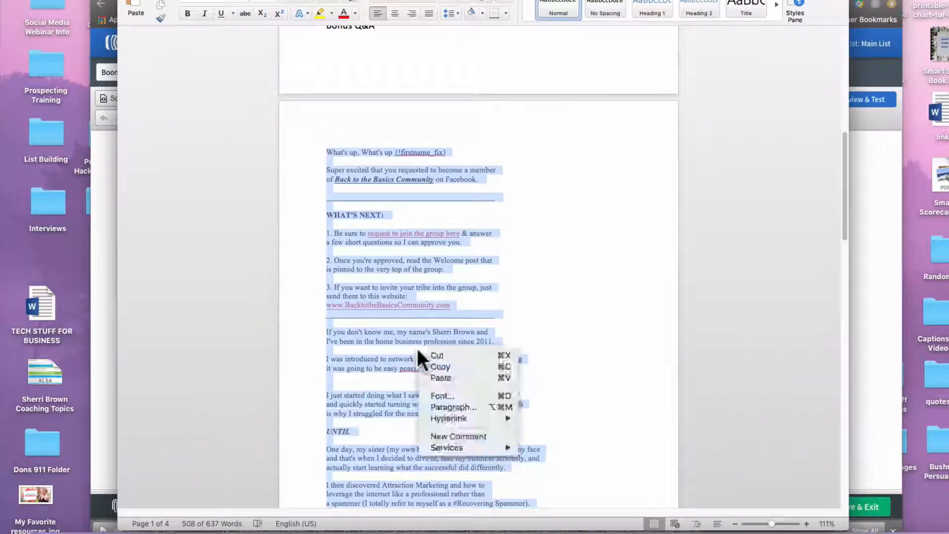
pyautogui.click(436, 367)
pyautogui.click(868, 306)
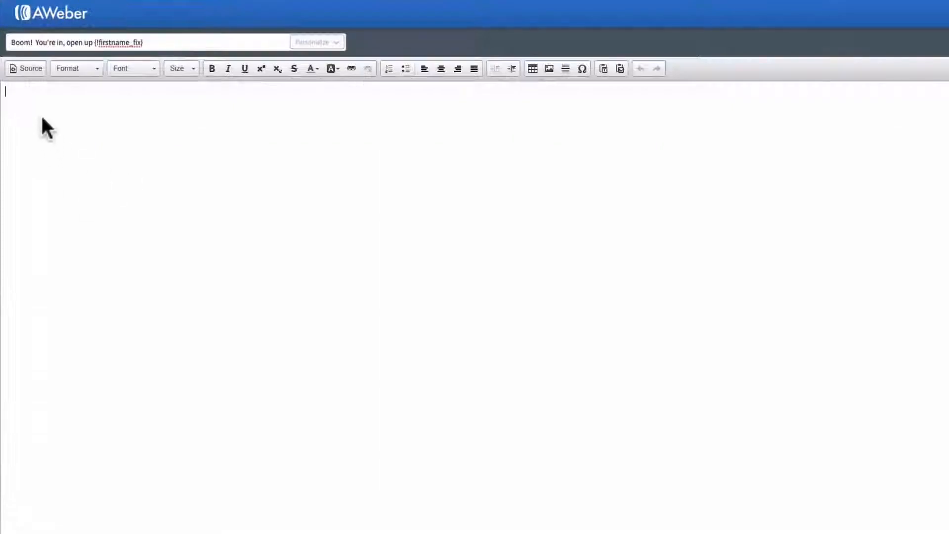
pyautogui.rightClick(21, 96)
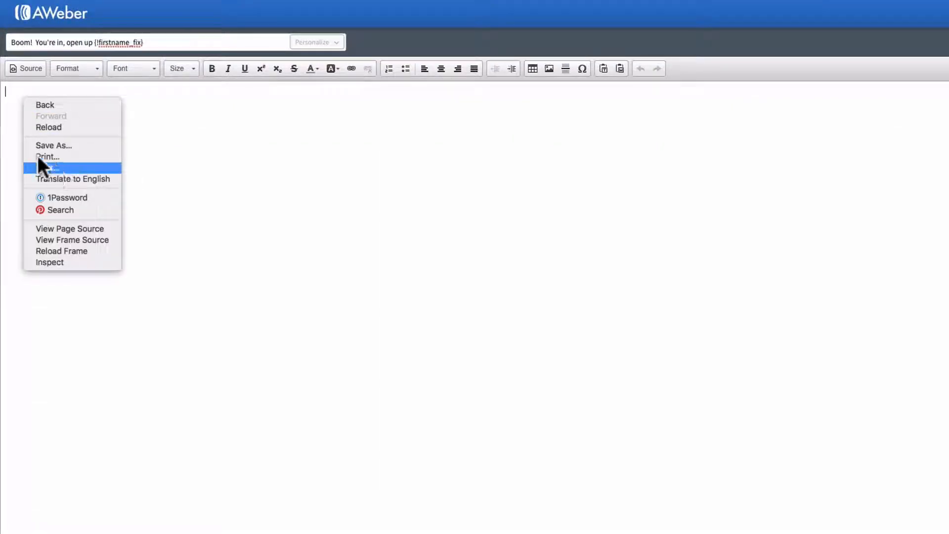
pyautogui.click(17, 100)
pyautogui.rightClick(21, 95)
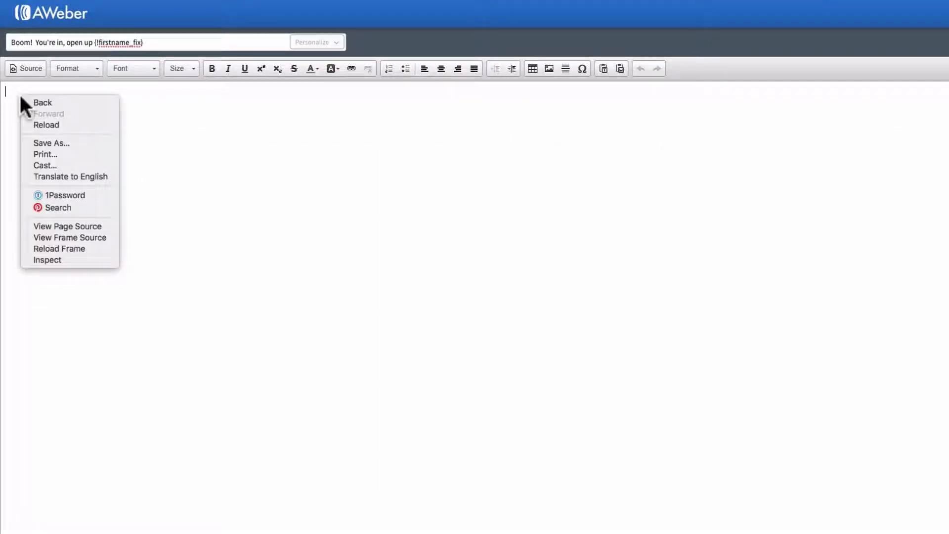
pyautogui.click(162, 183)
# - Enter the filler text "dfdf" in the message body and paste the copied welcome email on the line below
pyautogui.write('dfdf')
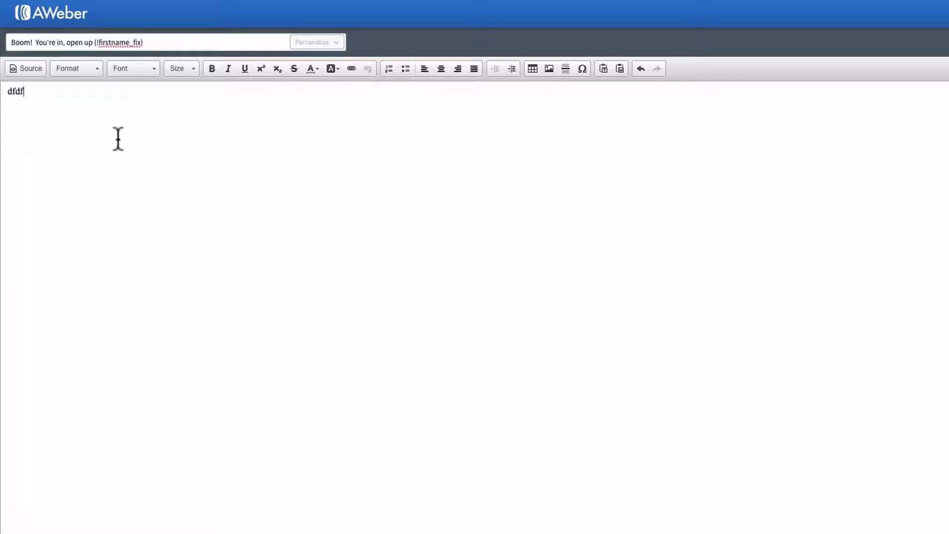
pyautogui.press('Return')
pyautogui.rightClick(24, 108)
pyautogui.click(70, 186)
pyautogui.scroll(5, 164, 303)
pyautogui.scroll(3, 163, 303)
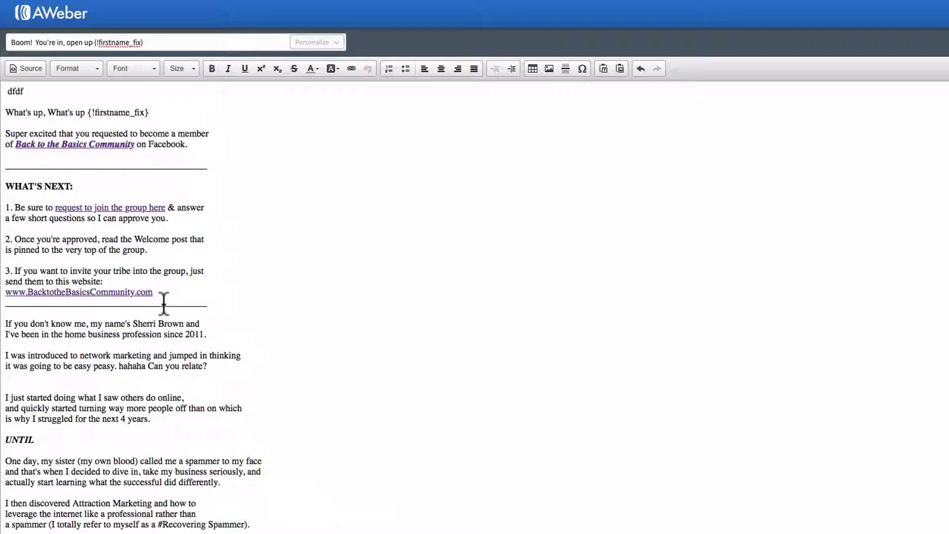
# - Delete the filler text "dfdf" above the pasted email
pyautogui.press('BackSpace')
pyautogui.press('BackSpace')
pyautogui.press('BackSpace')
pyautogui.press('BackSpace')
# - Replace the pasted name code after "What's up, What's up" with the subscriber's First Name personalization field
pyautogui.click(163, 111)
pyautogui.press('BackSpace')
pyautogui.press('BackSpace')
pyautogui.press('BackSpace')
pyautogui.press('BackSpace')
pyautogui.press('BackSpace')
pyautogui.press('BackSpace')
pyautogui.press('BackSpace')
pyautogui.press('BackSpace')
pyautogui.press('BackSpace')
pyautogui.press('BackSpace')
pyautogui.press('BackSpace')
pyautogui.press('BackSpace')
pyautogui.press('BackSpace')
pyautogui.press('BackSpace')
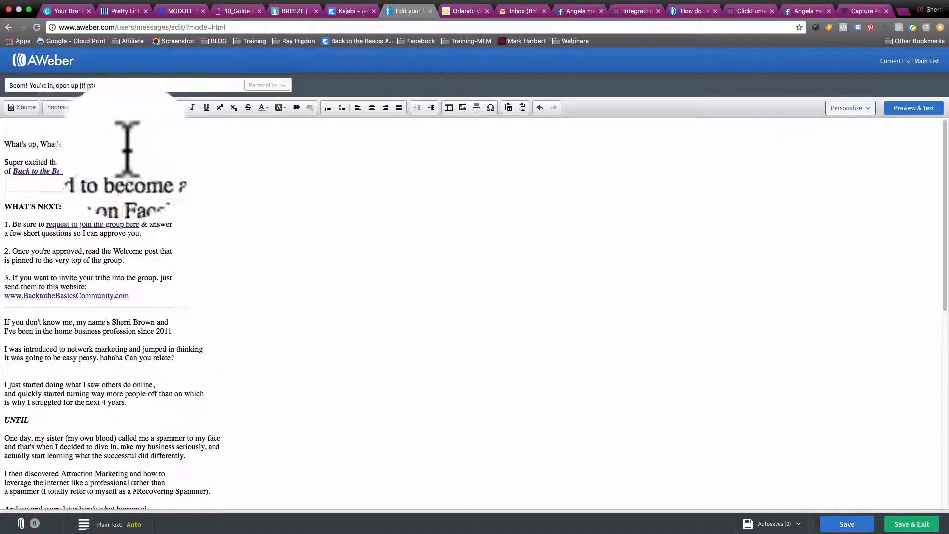
pyautogui.click(849, 107)
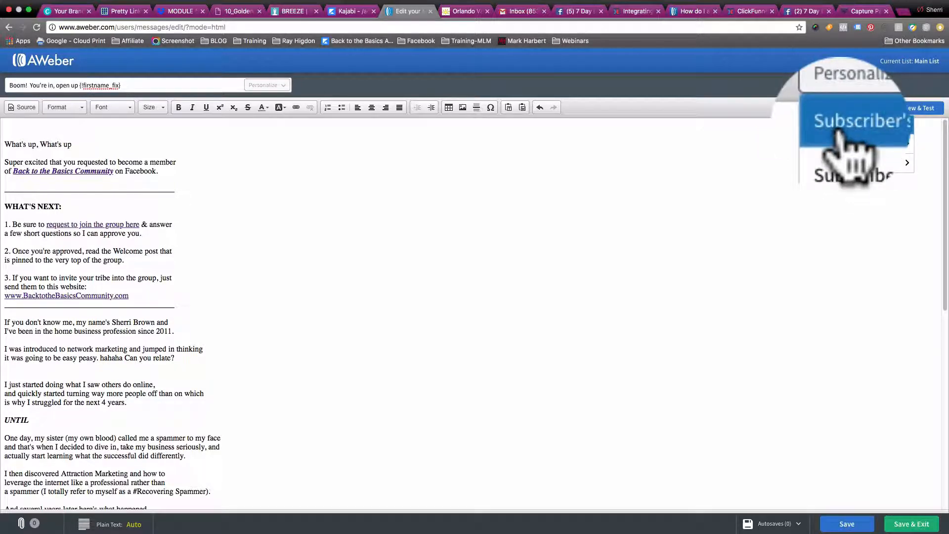
pyautogui.click(841, 126)
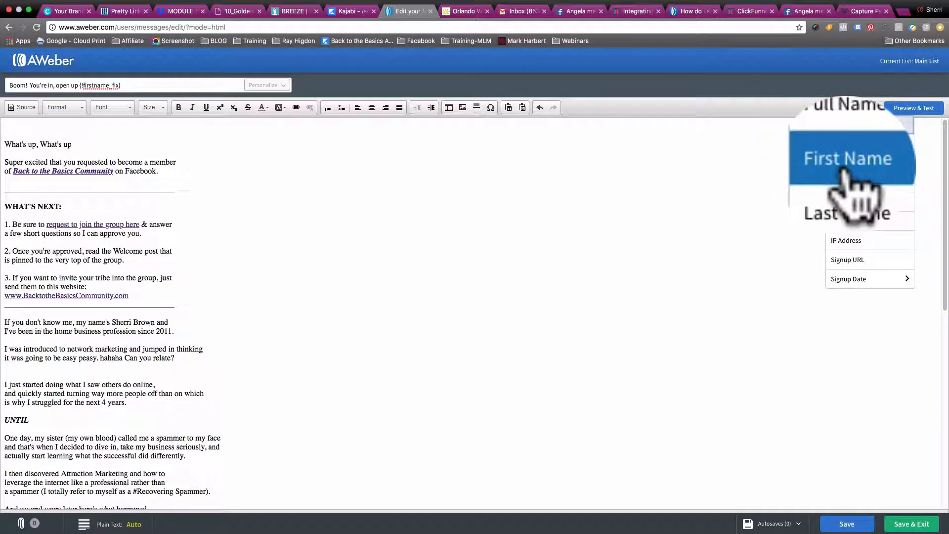
pyautogui.click(845, 202)
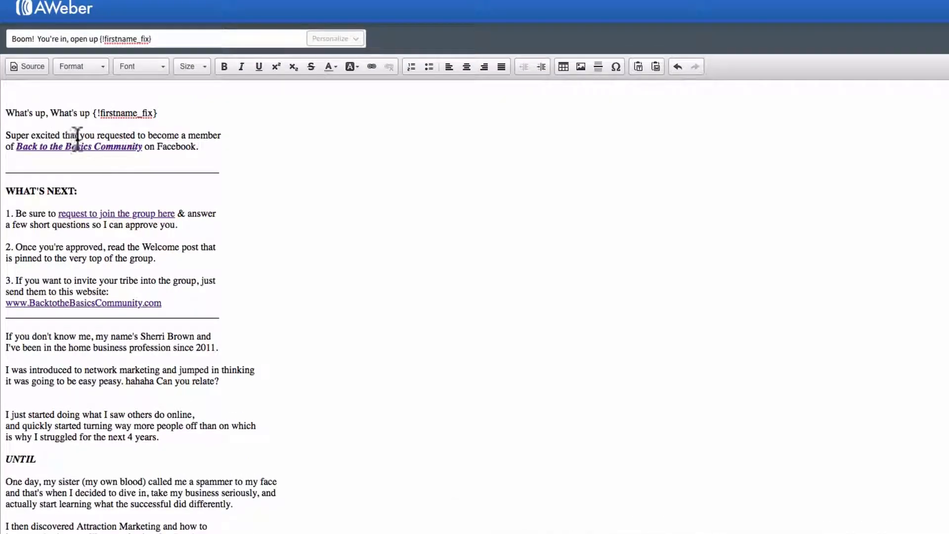
# - Read through the pasted email from the greeting to the signature and look at the font and size options
pyautogui.scroll(-1, 154, 262)
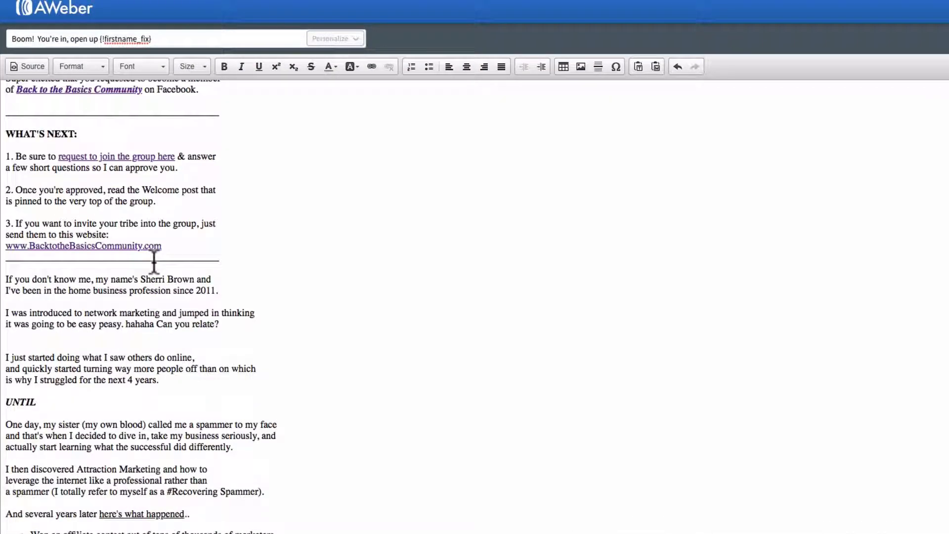
pyautogui.scroll(1, 154, 262)
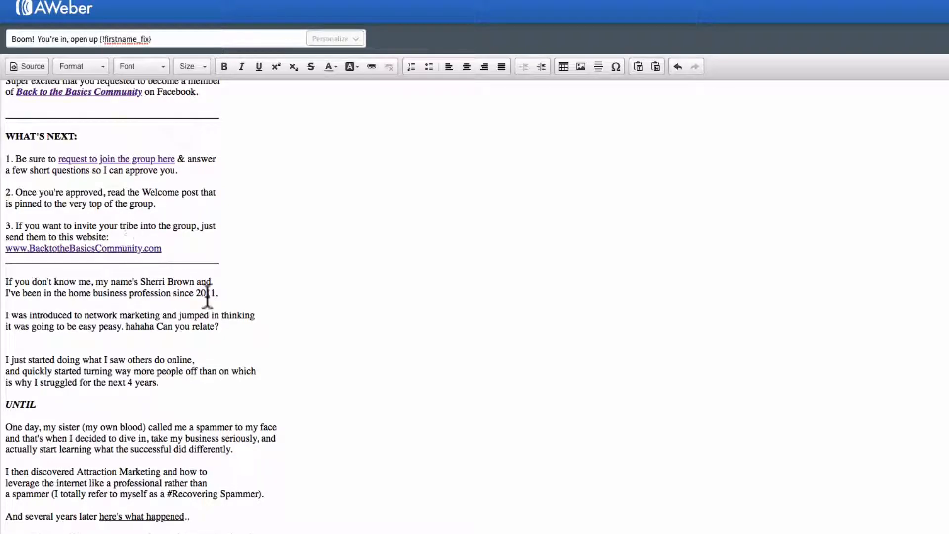
pyautogui.scroll(-3, 207, 296)
pyautogui.scroll(-1, 208, 295)
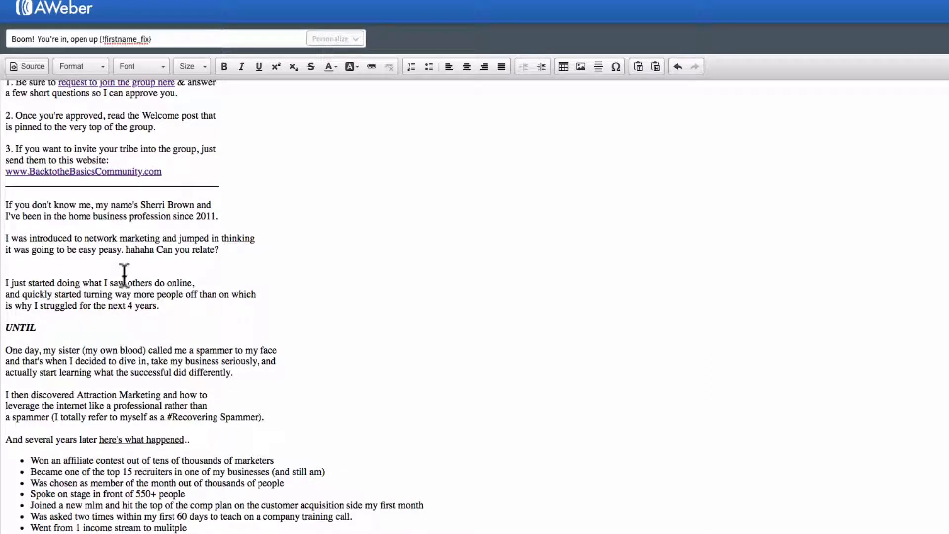
pyautogui.scroll(-3, 124, 275)
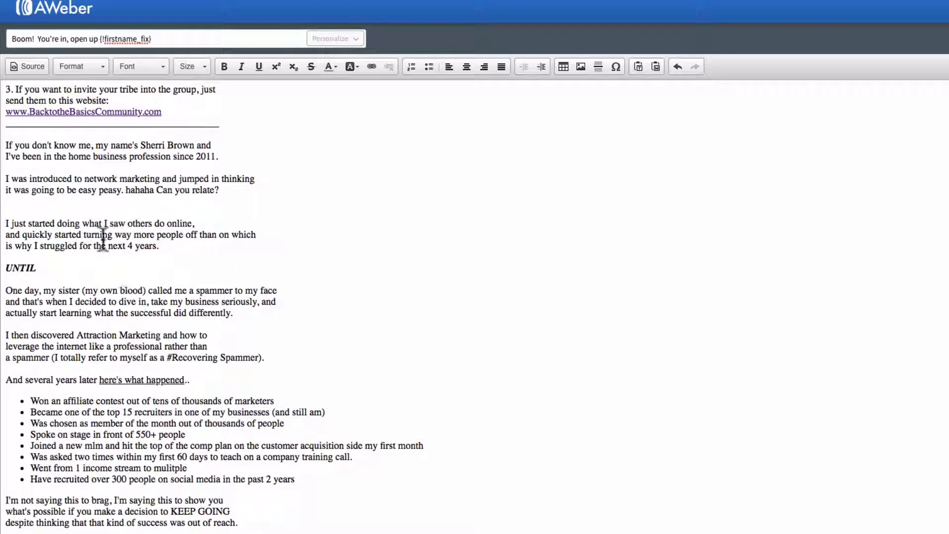
pyautogui.scroll(-1, 222, 308)
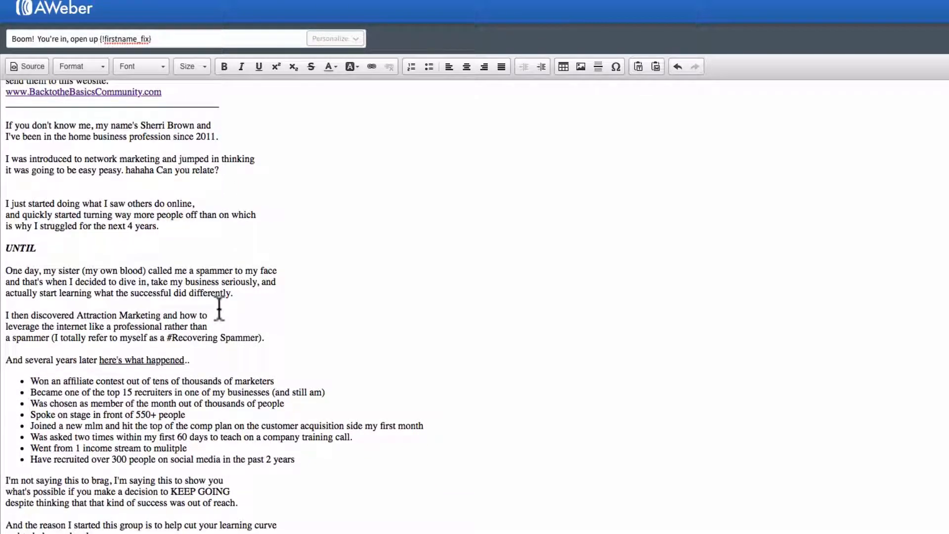
pyautogui.scroll(-1, 102, 231)
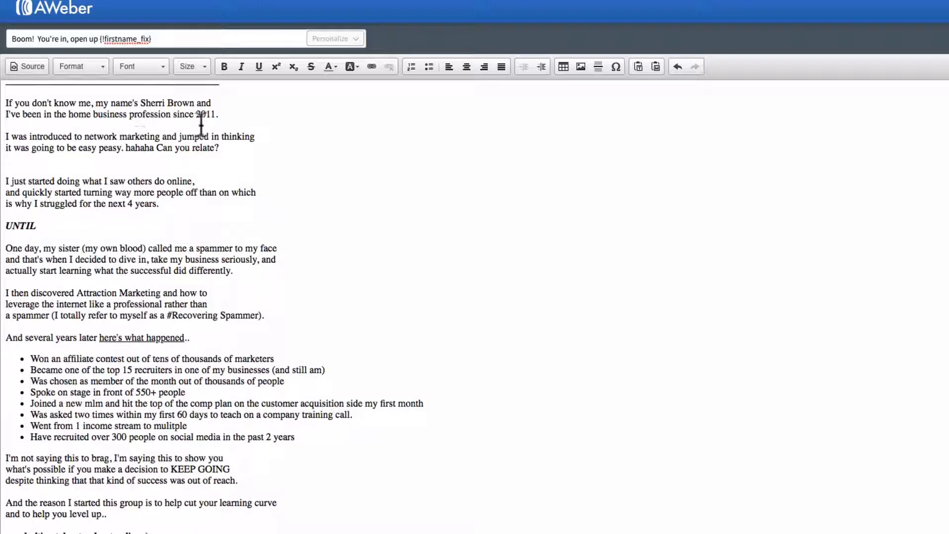
pyautogui.scroll(-1, 152, 257)
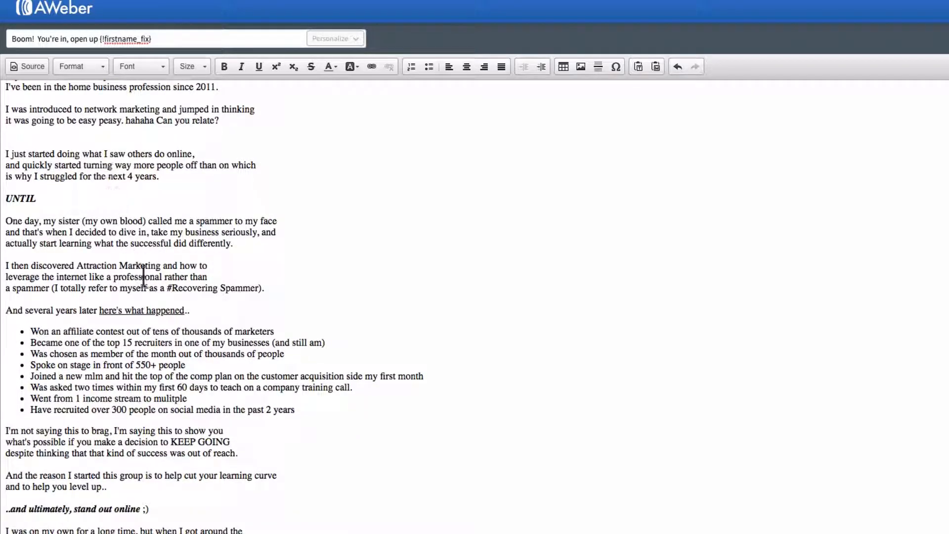
pyautogui.scroll(-4, 144, 274)
pyautogui.scroll(-1, 146, 282)
pyautogui.scroll(-2, 228, 300)
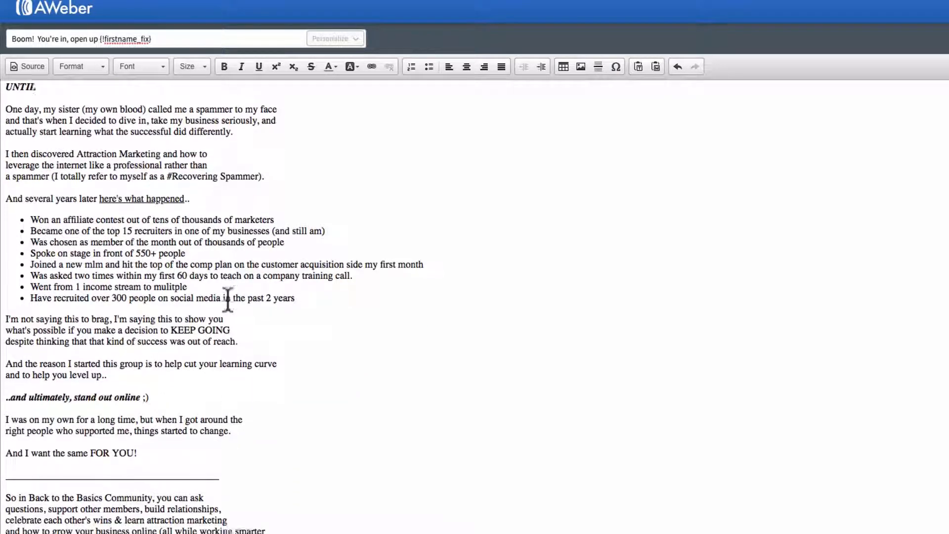
pyautogui.scroll(-1, 176, 259)
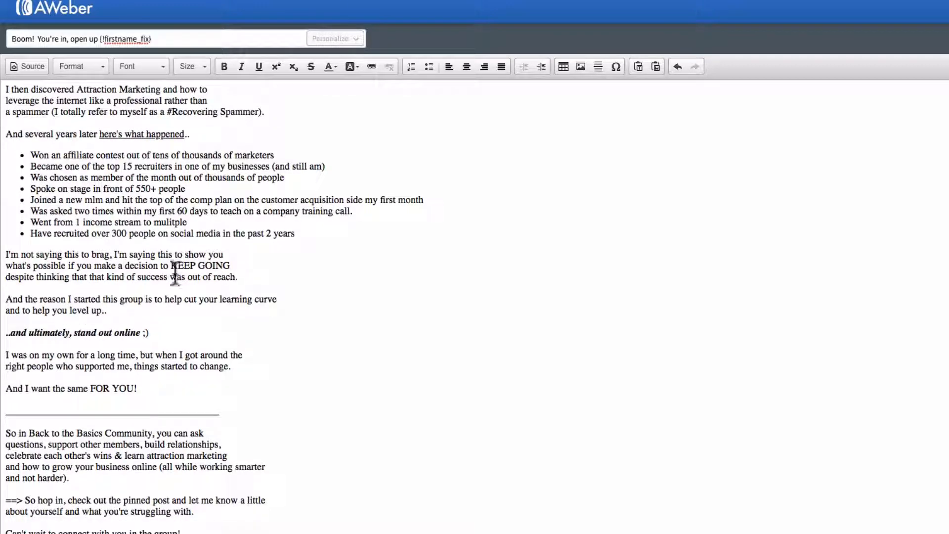
pyautogui.scroll(-1, 163, 277)
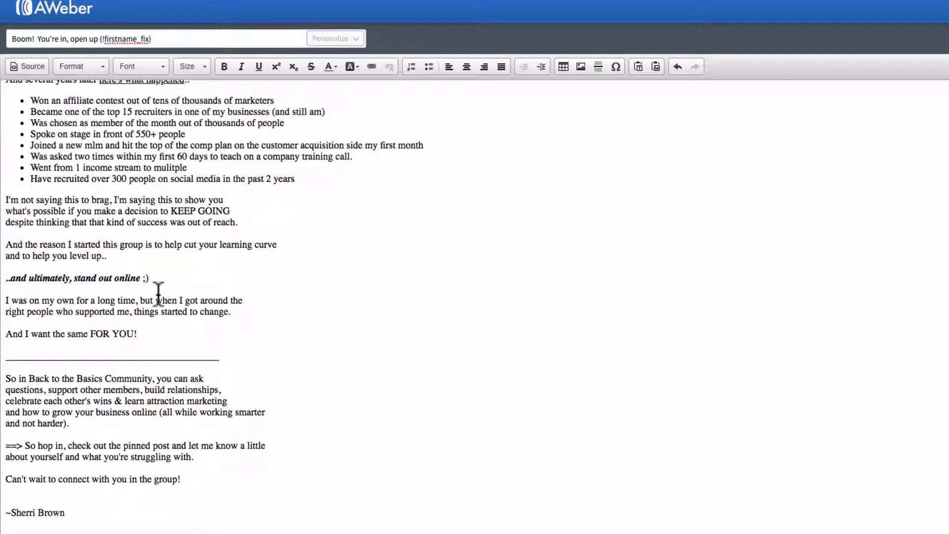
pyautogui.scroll(-1, 163, 284)
pyautogui.click(144, 66)
pyautogui.click(196, 63)
pyautogui.click(195, 60)
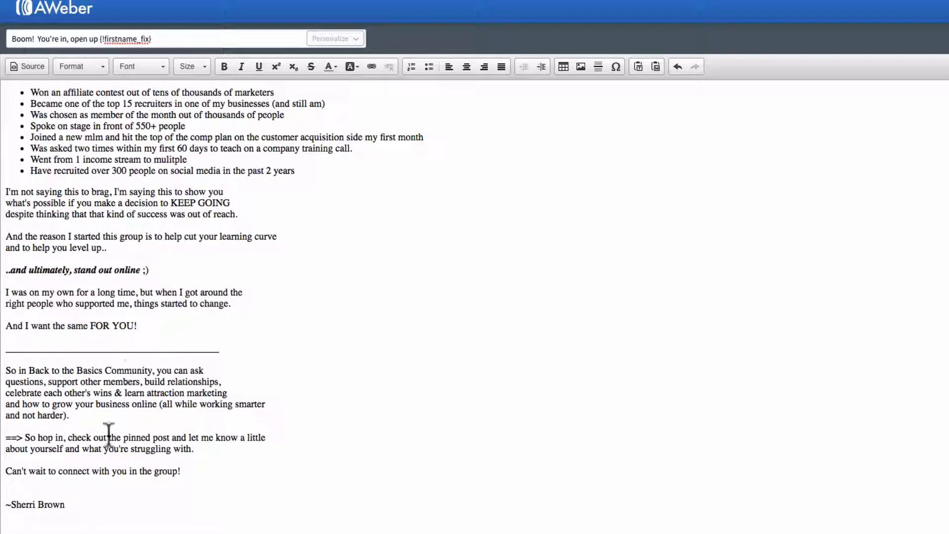
# - Make the sender's name signature at the end of the email bold with font size 20
pyautogui.moveTo(74, 503); pyautogui.dragTo(2, 516)
pyautogui.moveTo(69, 503); pyautogui.dragTo(15, 498)
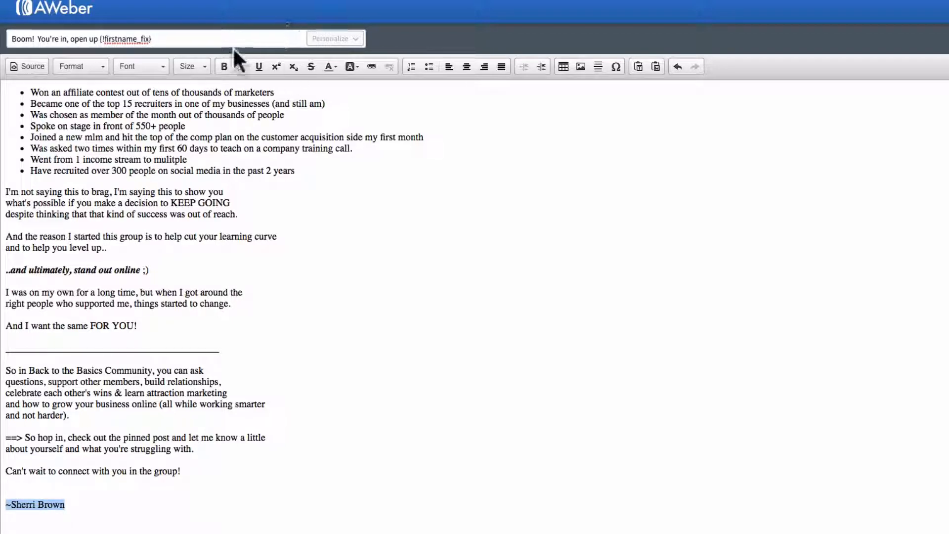
pyautogui.click(224, 66)
pyautogui.click(193, 67)
pyautogui.scroll(-2, 225, 148)
pyautogui.click(220, 162)
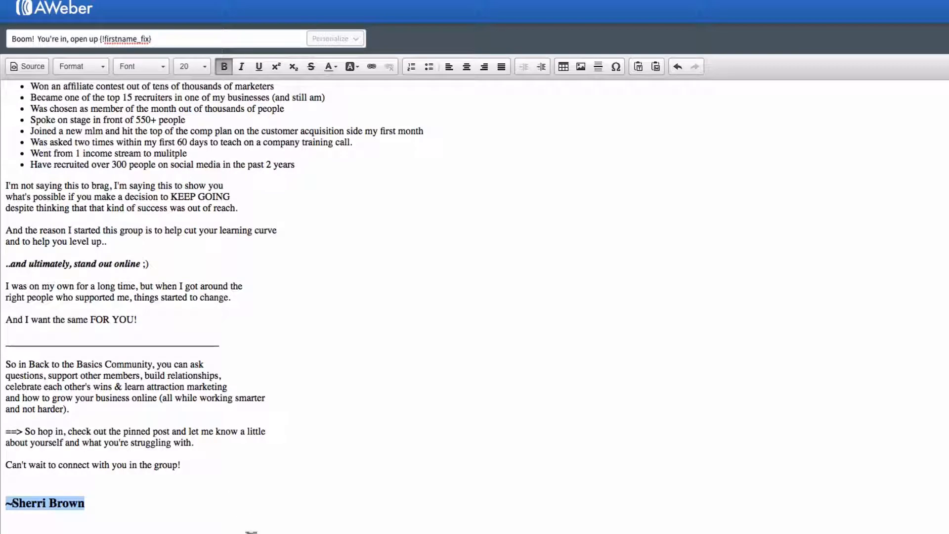
pyautogui.click(173, 509)
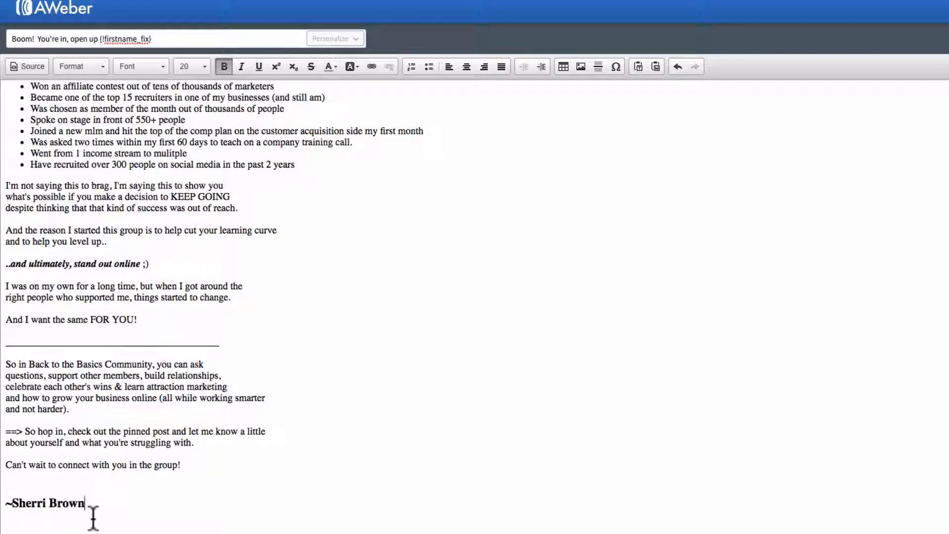
# - Review the finished welcome email between the signature and the greeting, checking its links, story, achievements list and closing
pyautogui.scroll(1, 148, 306)
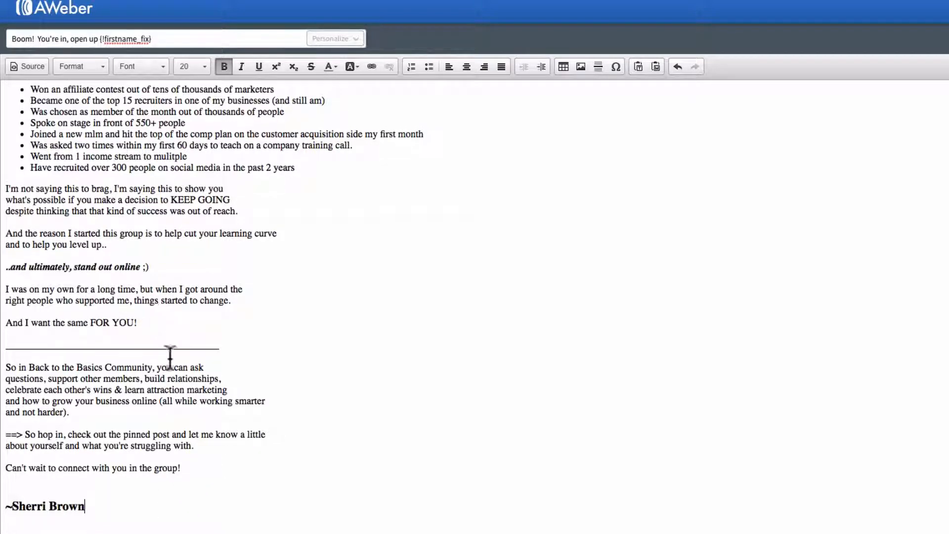
pyautogui.scroll(-1, 121, 447)
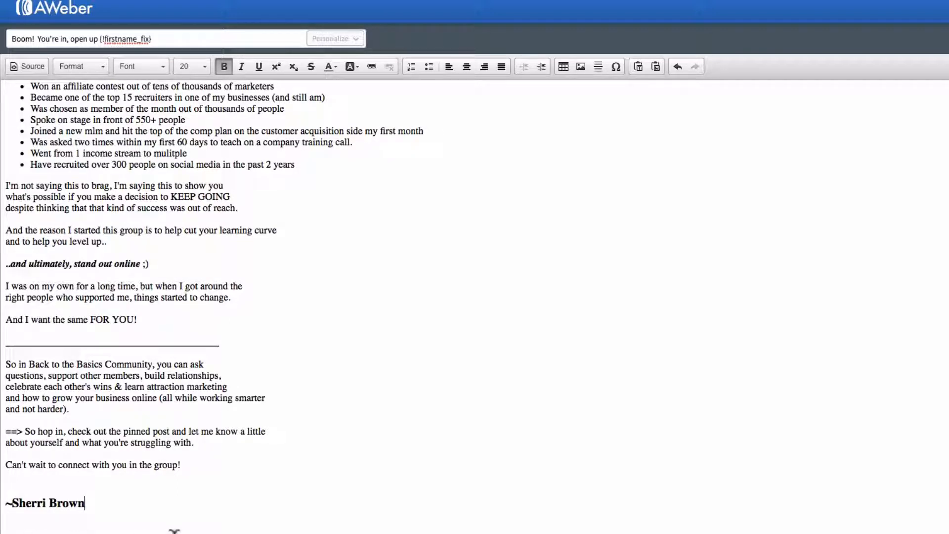
pyautogui.scroll(1, 212, 482)
pyautogui.scroll(10, 212, 482)
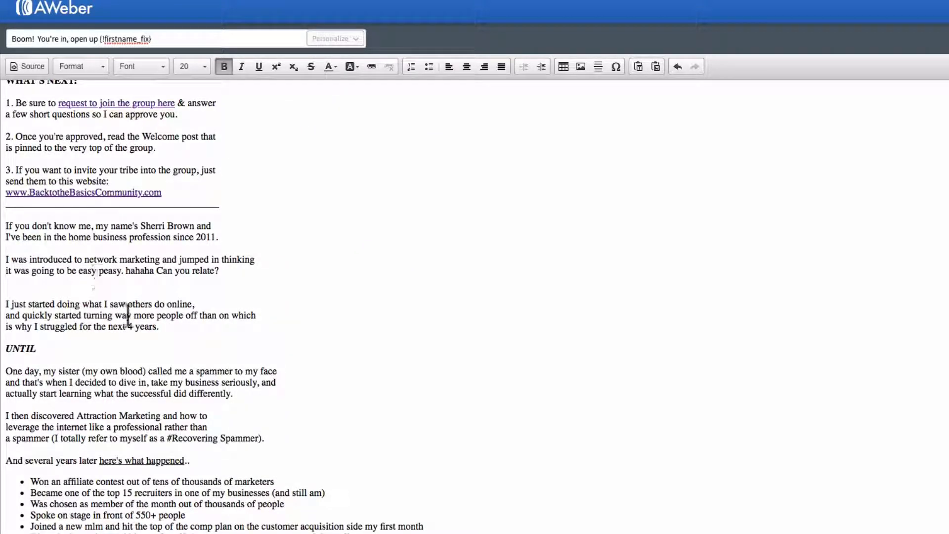
pyautogui.scroll(4, 126, 314)
pyautogui.scroll(-2, 183, 297)
pyautogui.scroll(-10, 196, 383)
pyautogui.scroll(13, 182, 352)
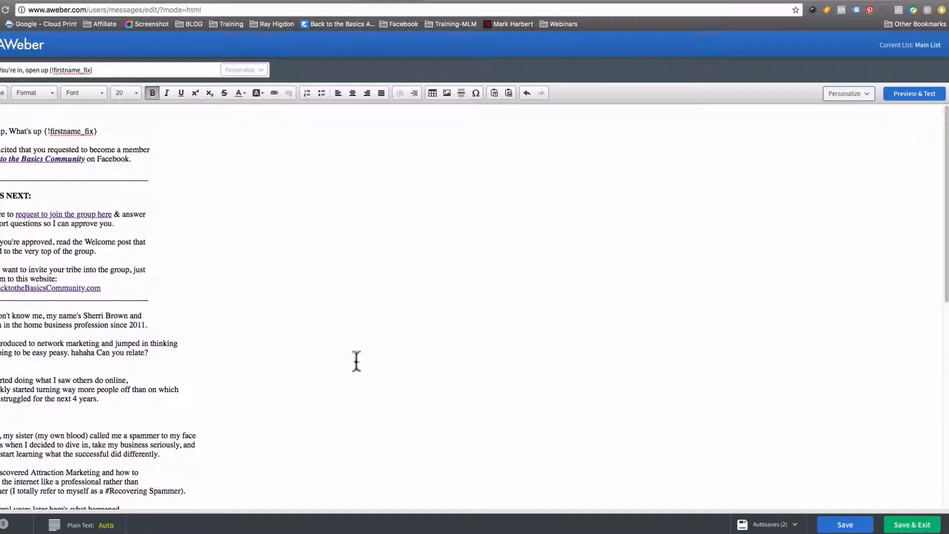
# - Preview the email and test its BacktotheBasicsCommunity.com website link, returning to the preview
pyautogui.click(916, 94)
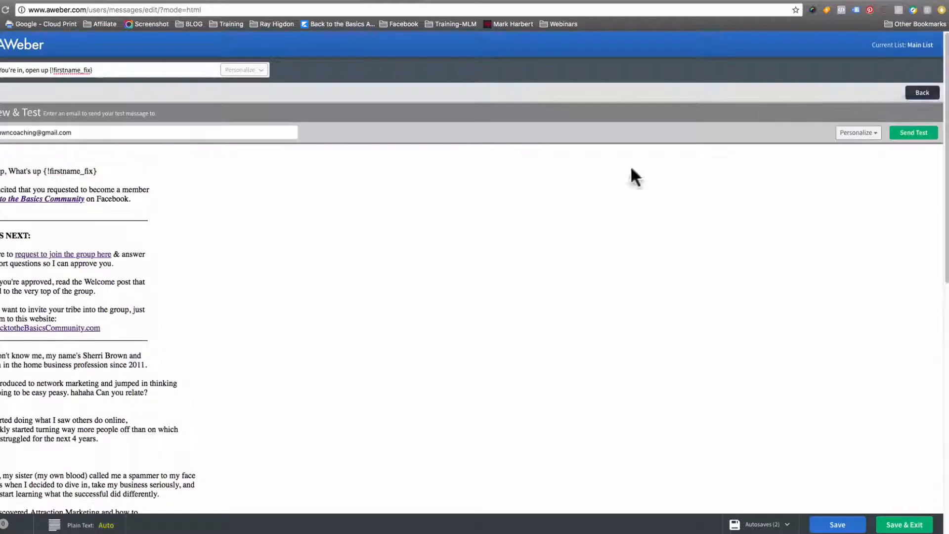
pyautogui.scroll(-2, 133, 343)
pyautogui.scroll(-10, 90, 367)
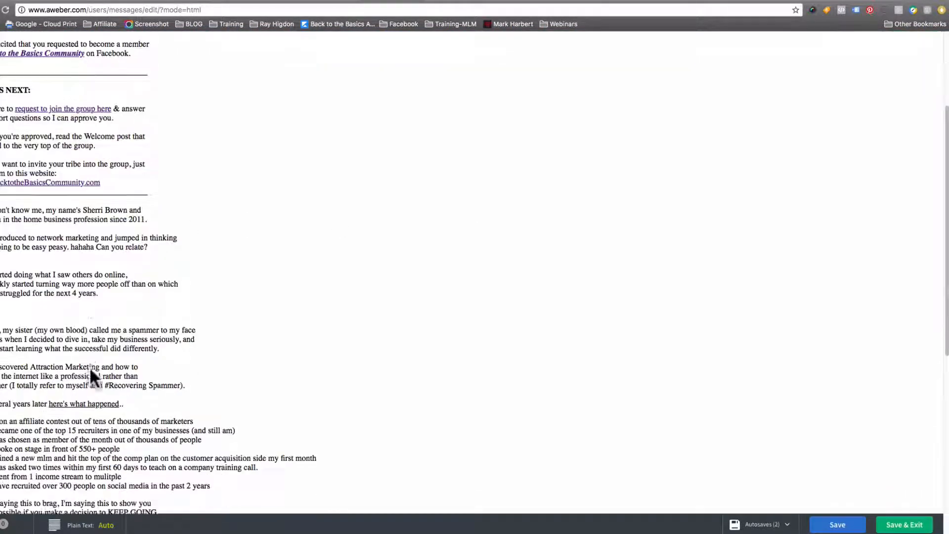
pyautogui.scroll(10, 90, 375)
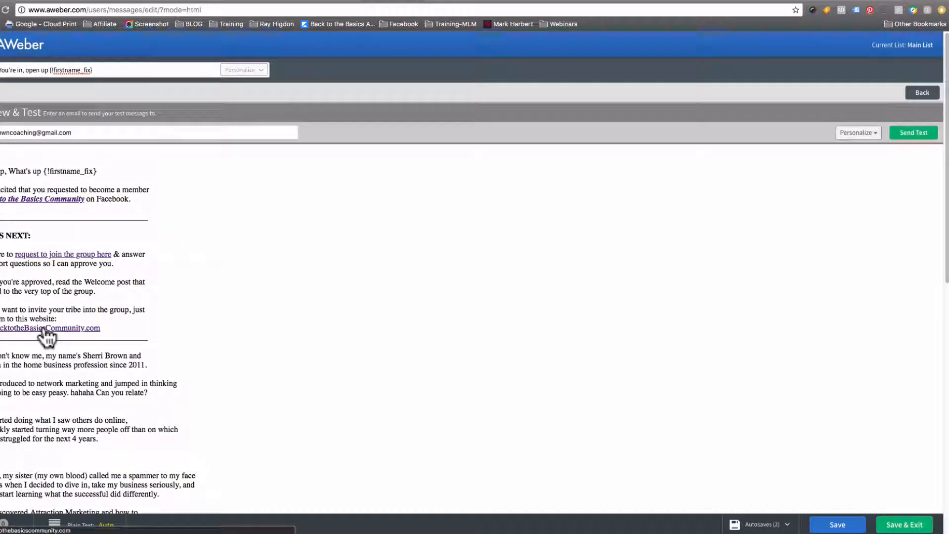
pyautogui.click(43, 329)
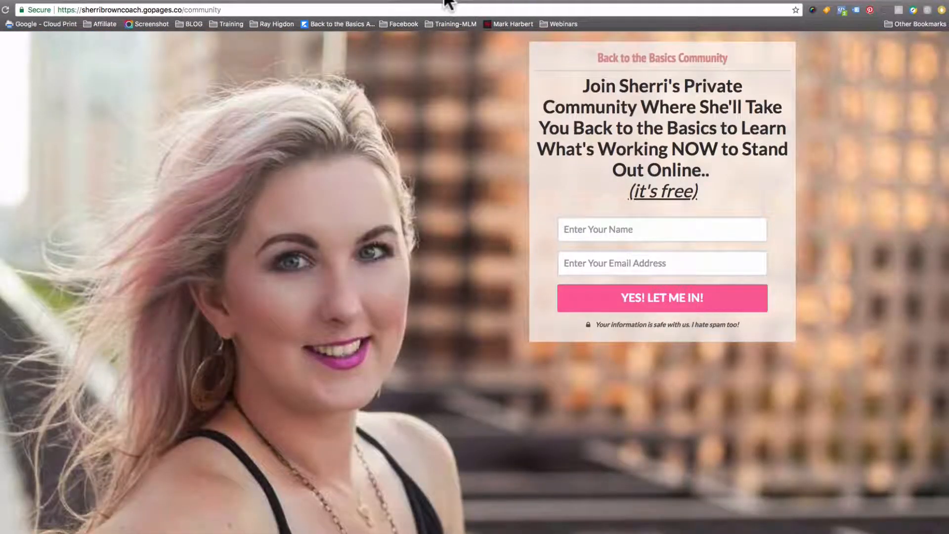
pyautogui.click(447, 1)
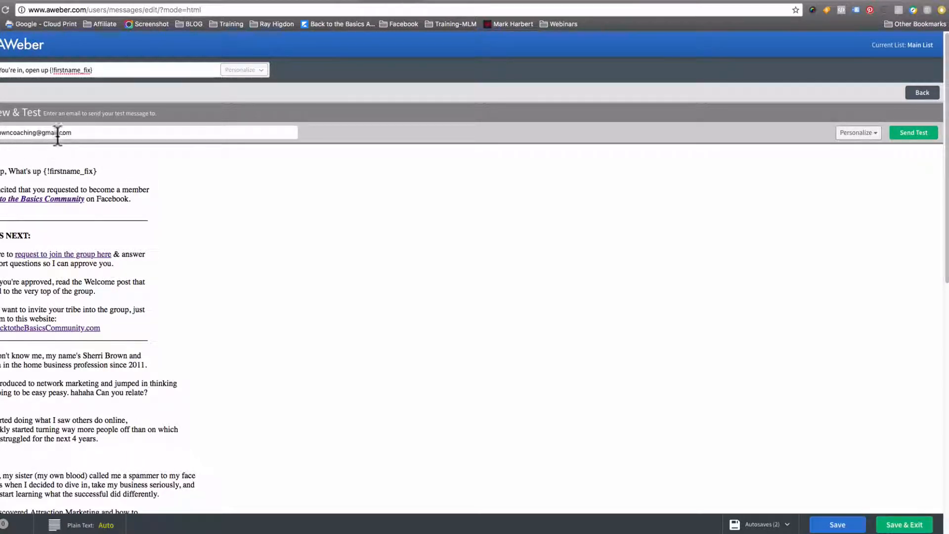
# - Save and exit the email, and add the draft "Boom! You're in, open up {!firstname_fix}" to the Follow Up Series
pyautogui.click(907, 525)
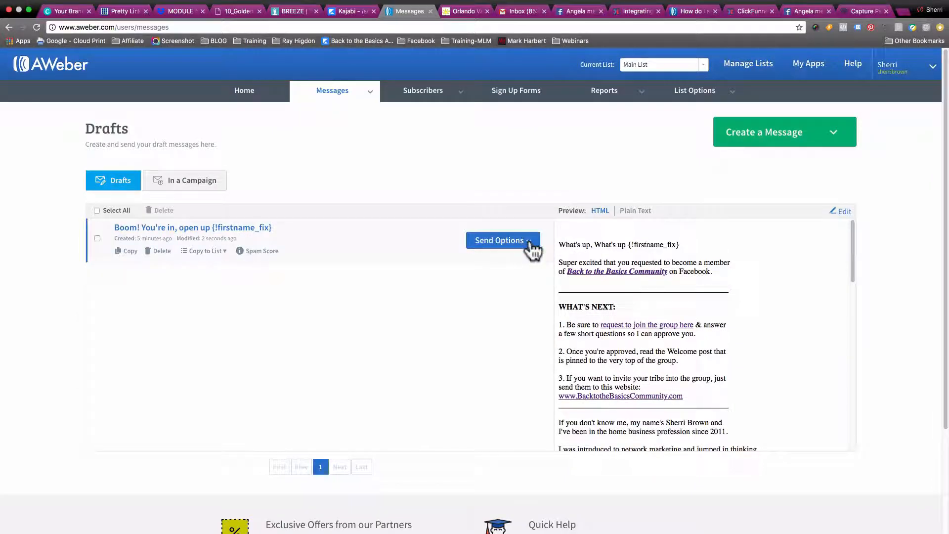
pyautogui.click(528, 242)
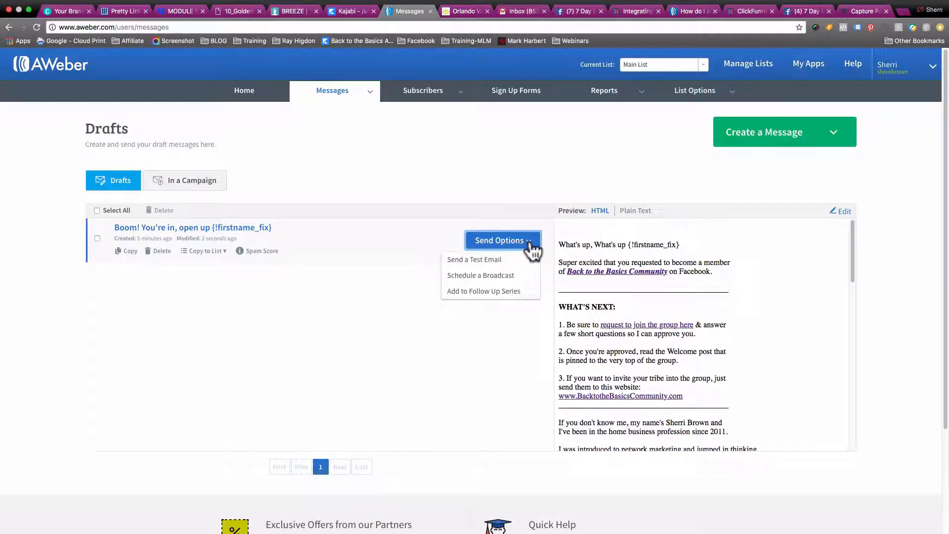
pyautogui.click(476, 296)
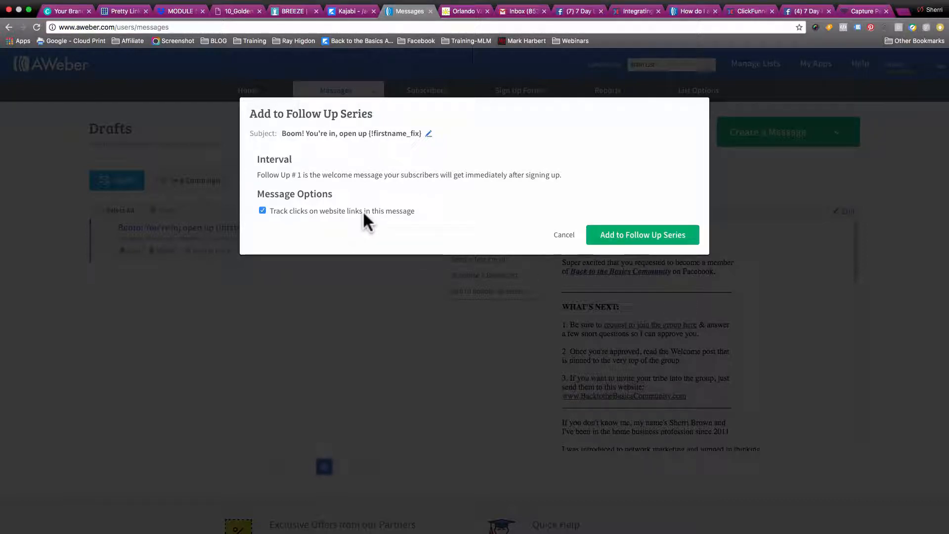
pyautogui.click(644, 238)
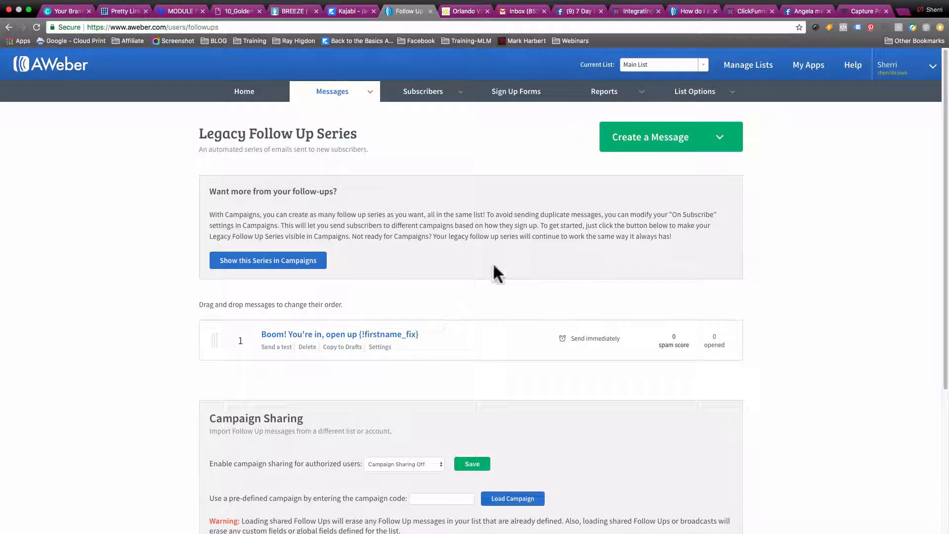
pyautogui.click(822, 5)
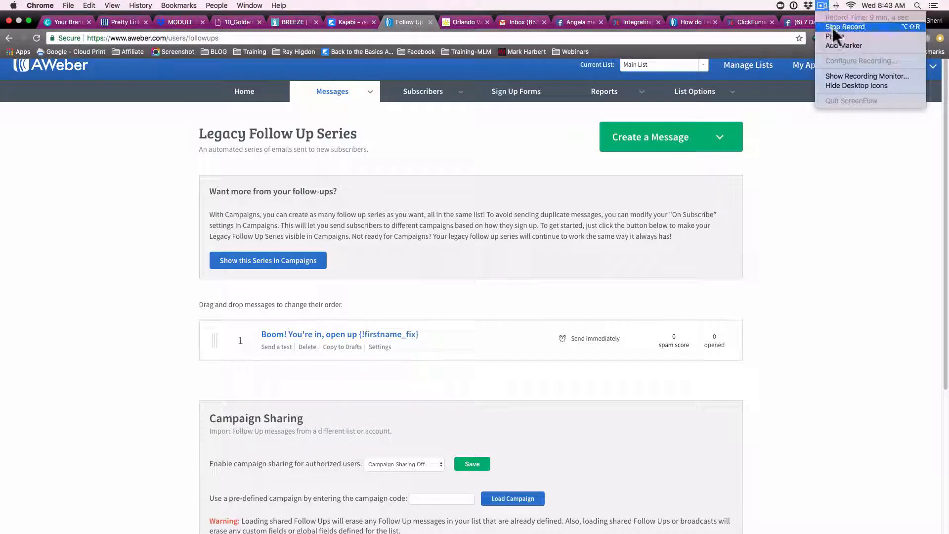